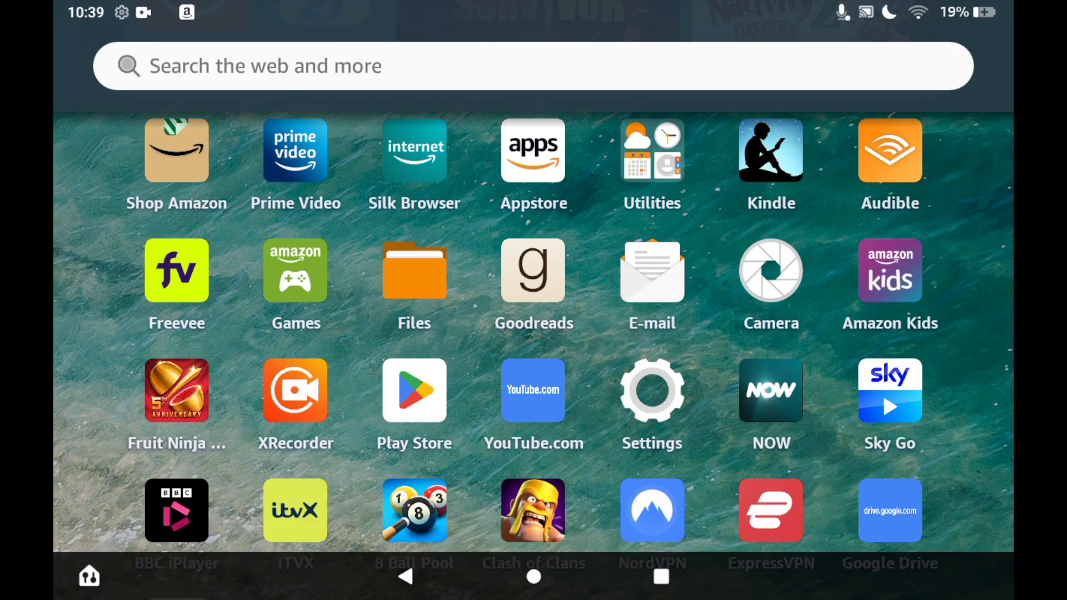
Launch the Amazon Appstore from the Fire OS home screen
click(533, 152)
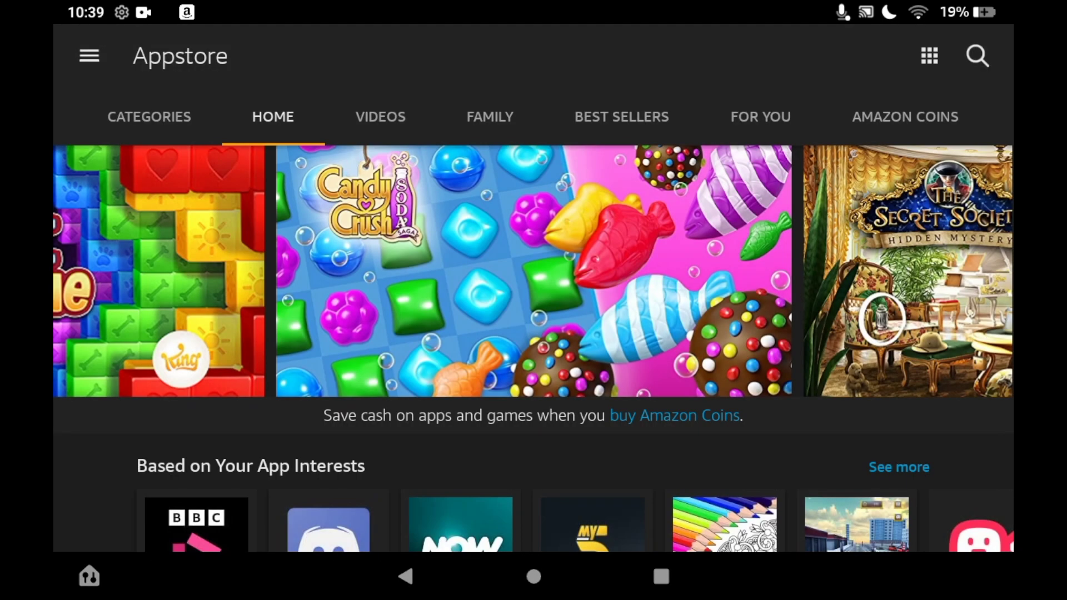
Start an Appstore search for Discord
click(977, 56)
text(d)
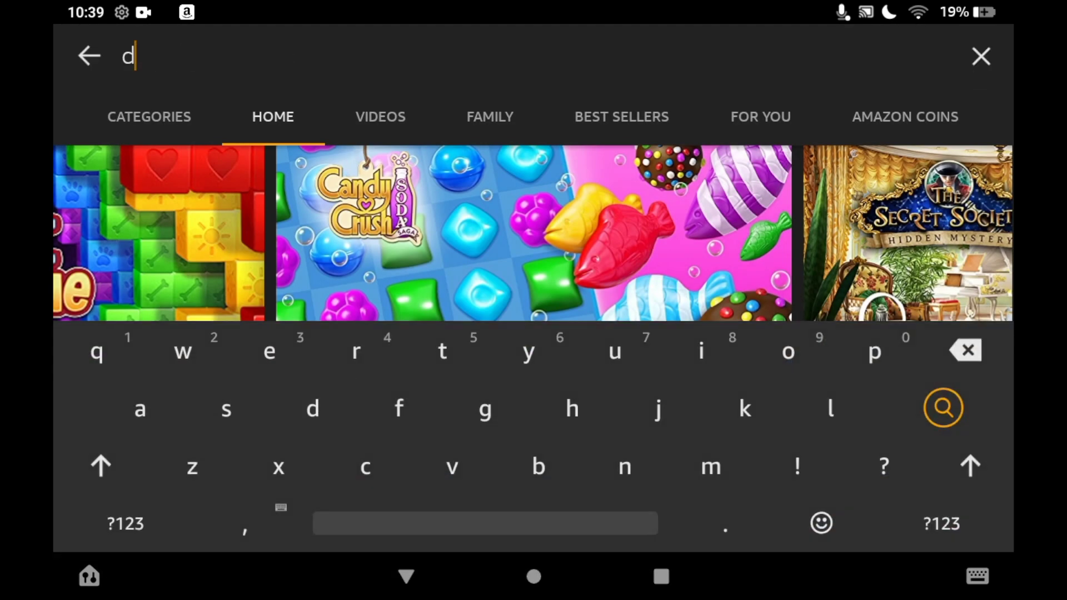
text(is)
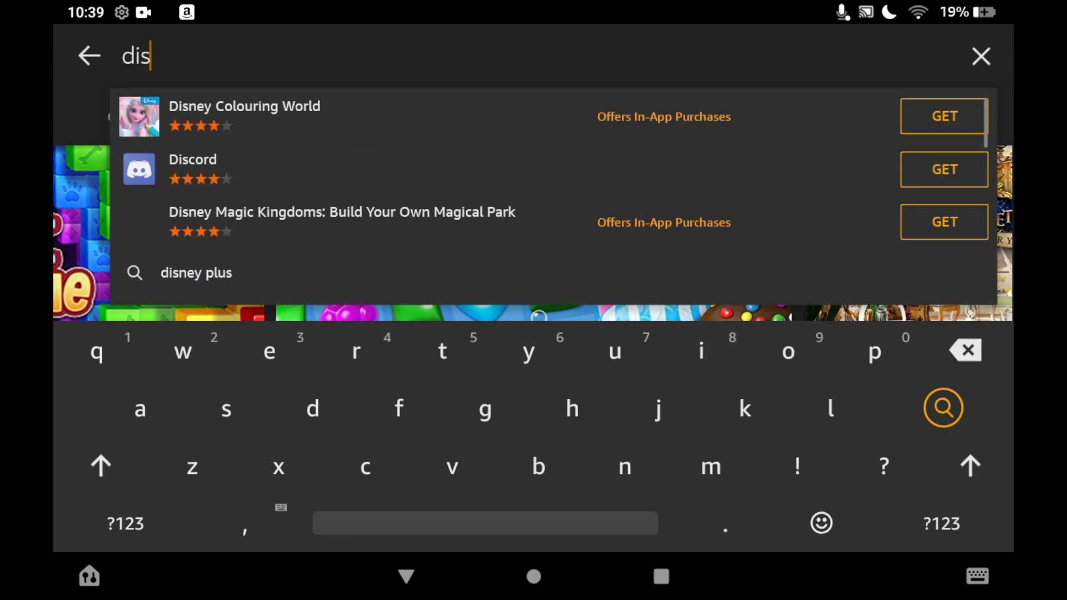
text(cord)
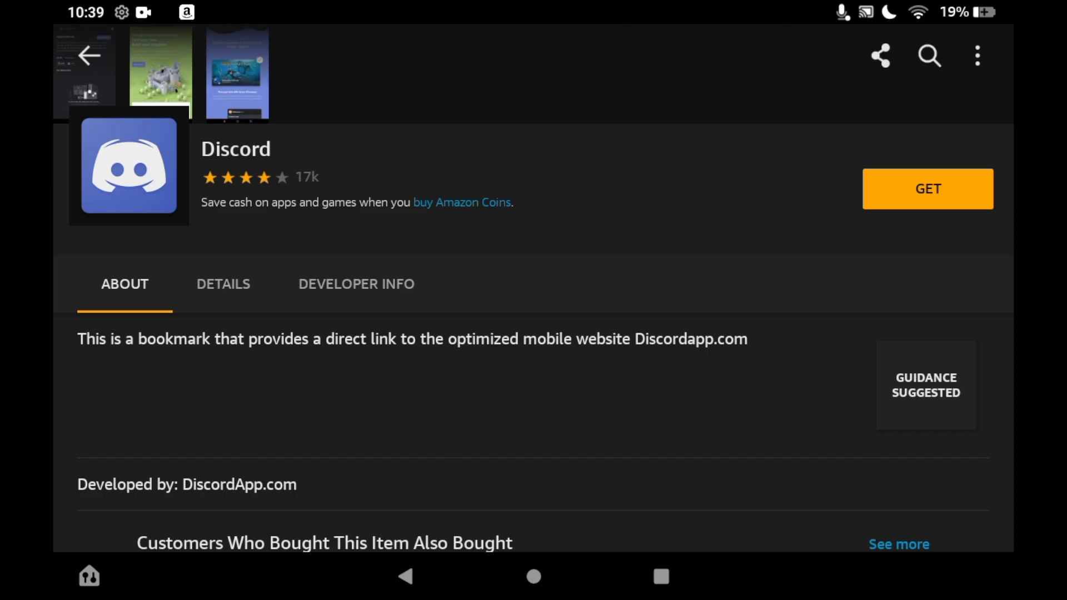
Get Discord and confirm the free download to install it
click(927, 188)
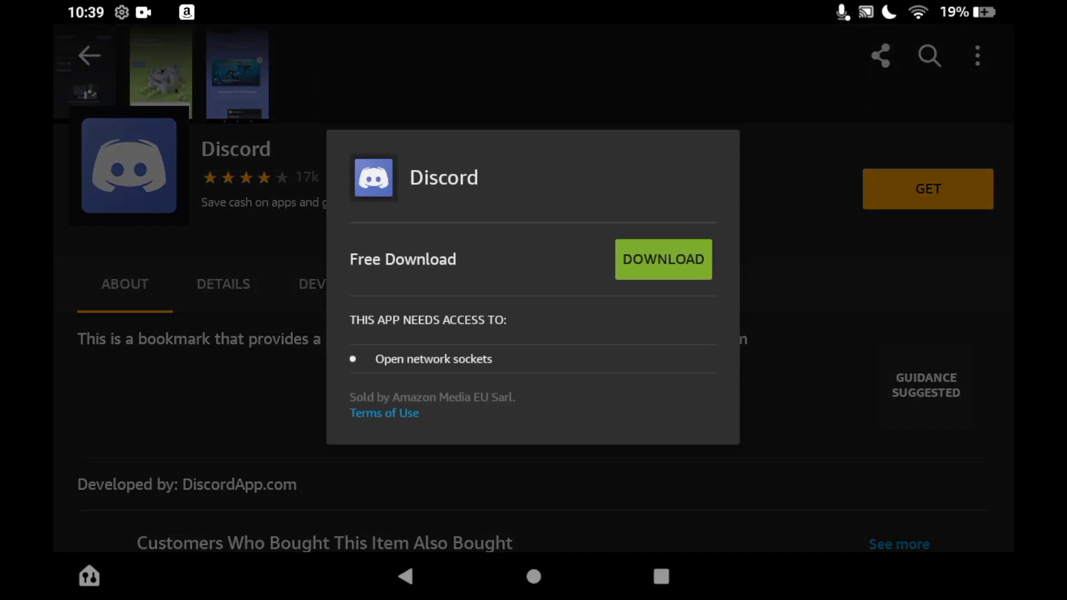
click(663, 259)
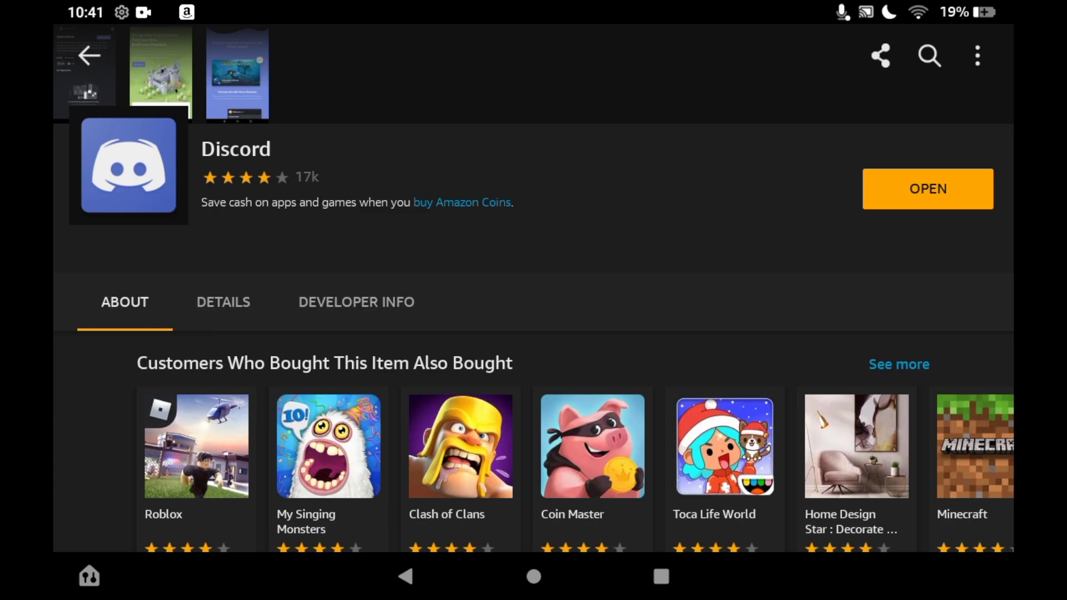
Return to the home screen and launch the newly installed Discord app
click(534, 577)
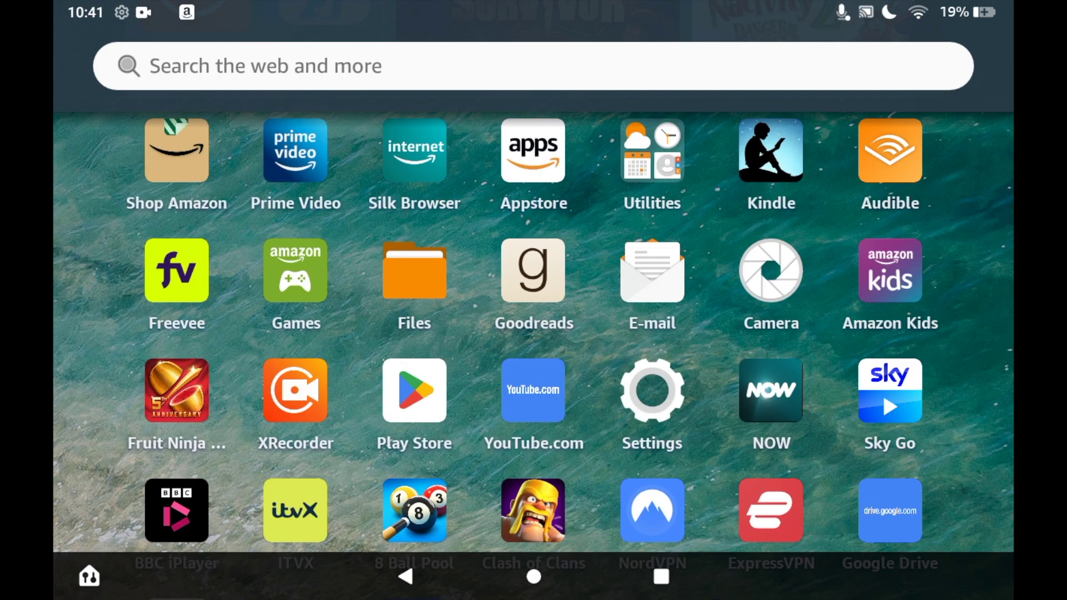
scroll(534, 334, down, 3)
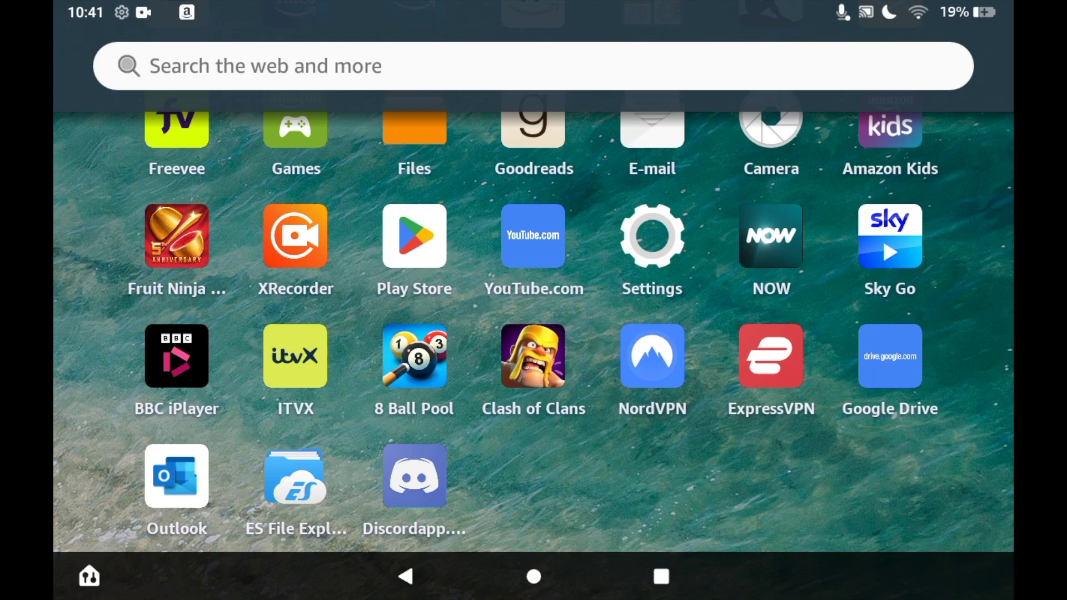
click(414, 477)
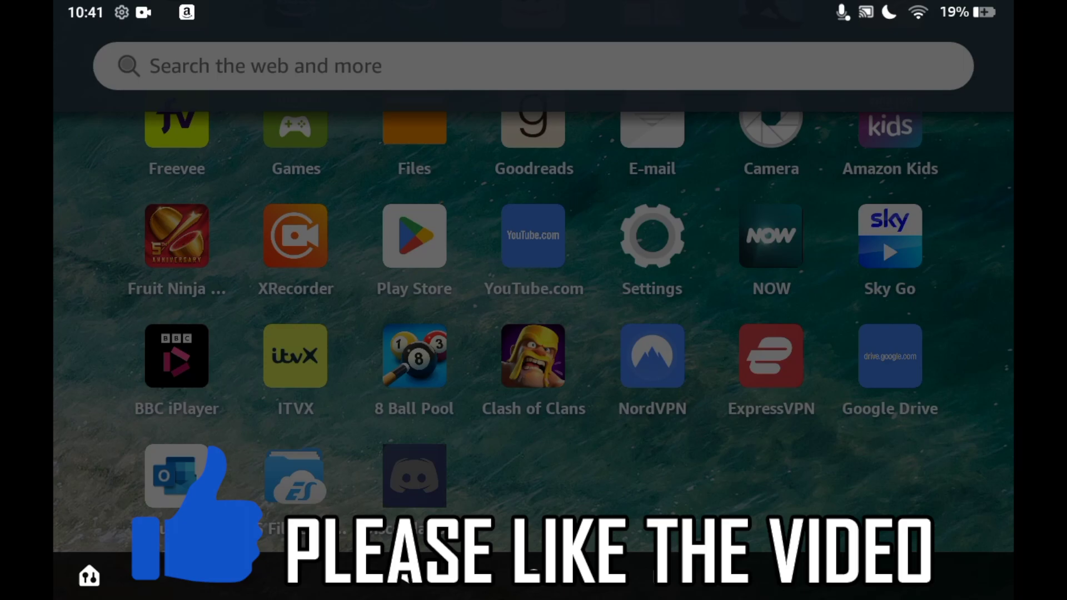